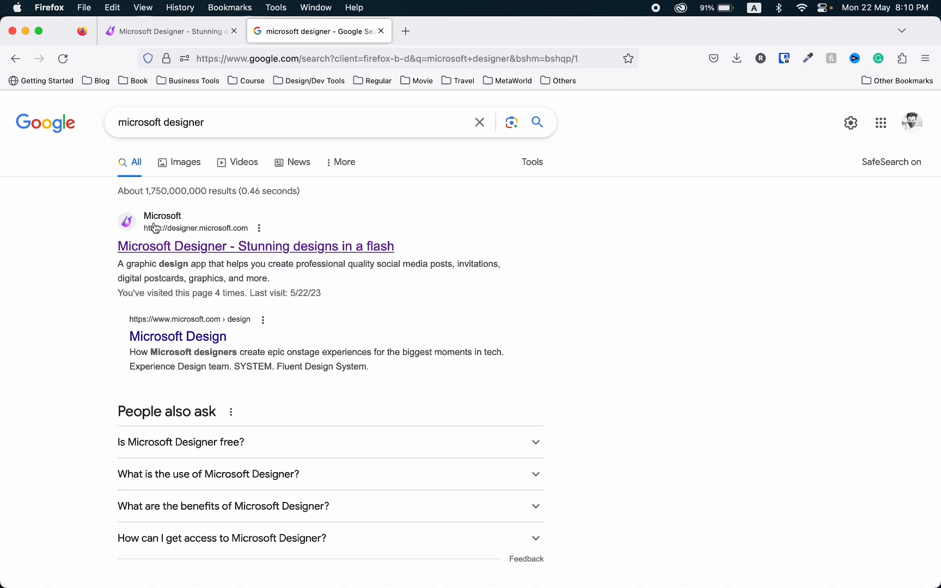
Open the Microsoft Designer site from the search results and generate images from the description "taxi cab in Dhaka city".
left_click(207, 249)
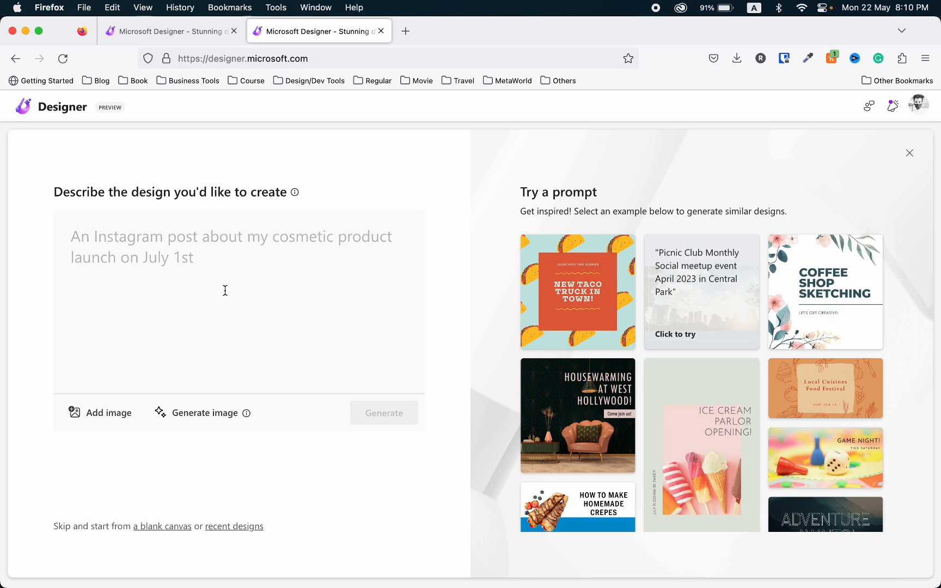
left_click(203, 413)
type("ttax")
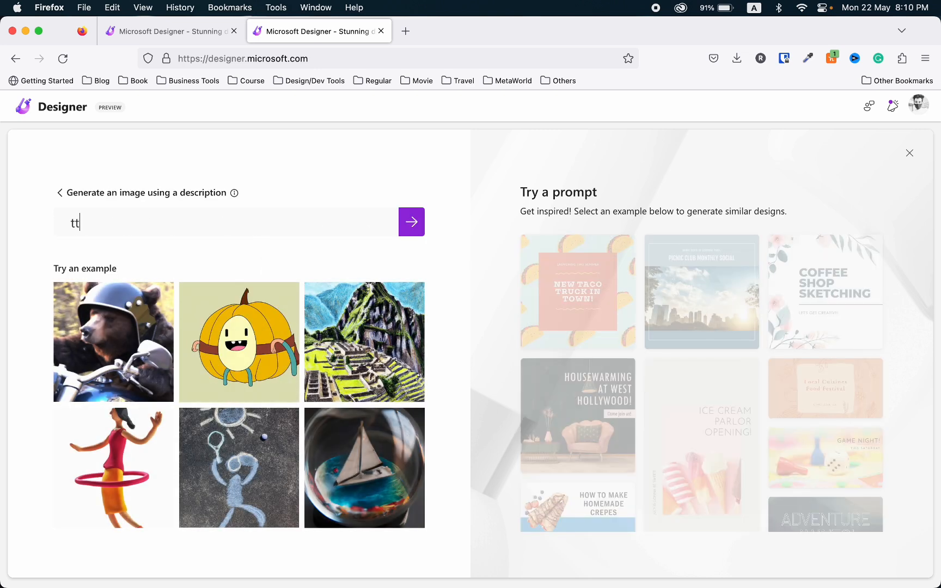
key("BackSpace")
key("BackSpace")
key("BackSpace")
key("BackSpace")
type("taxi cab in Dhaka city")
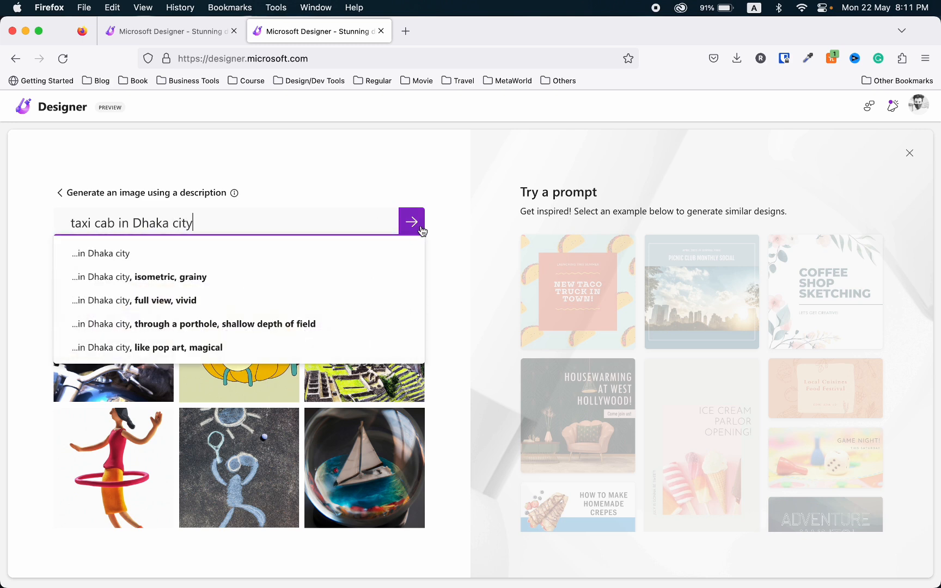
left_click(412, 224)
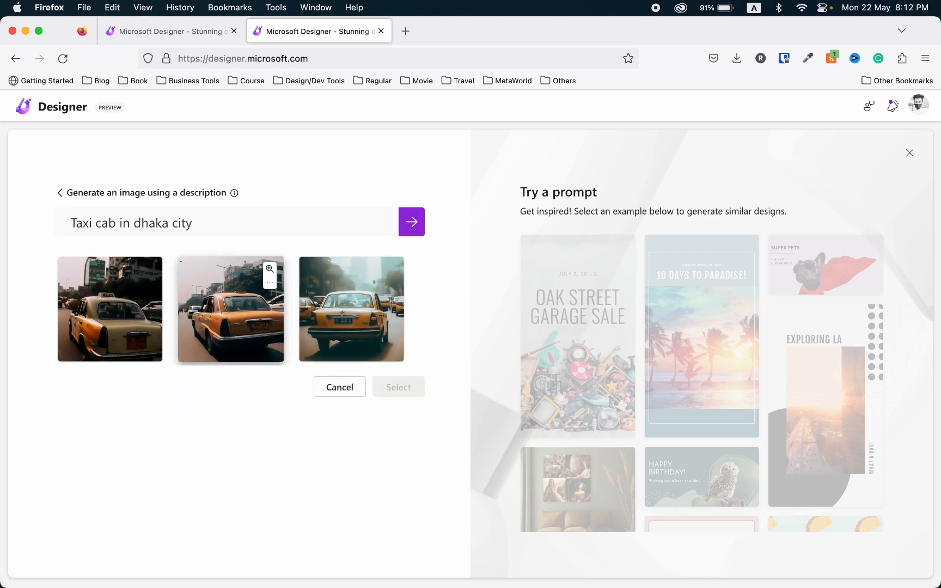
Use the third generated taxi image, shown from behind, and generate designs for "Explore Dhaka city travel banner".
left_click(339, 327)
left_click(399, 388)
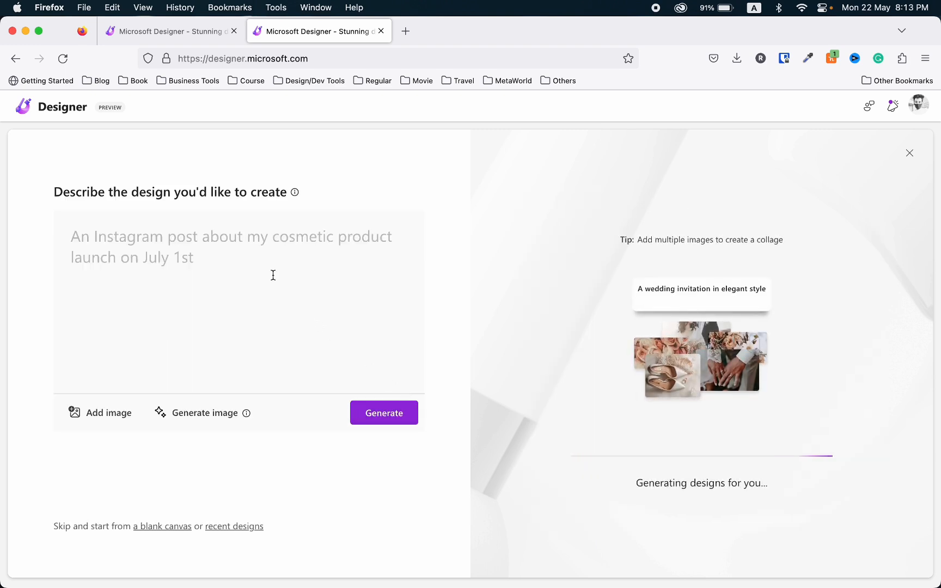
left_click(262, 253)
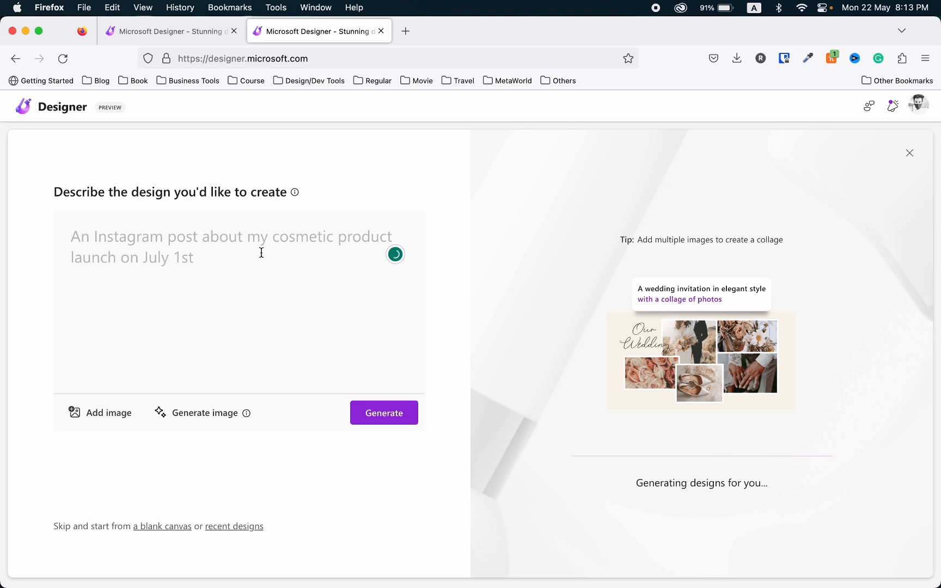
type("Travel bann")
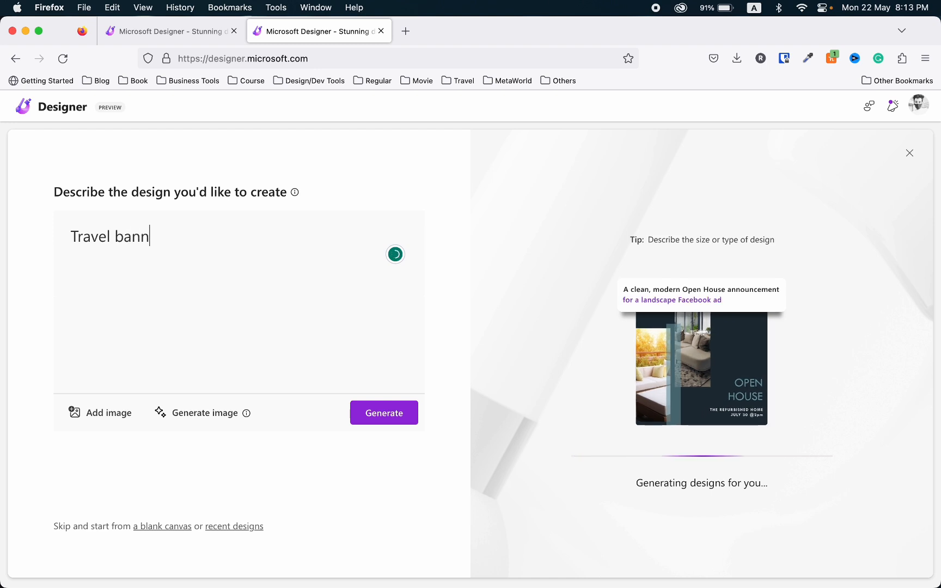
type("er")
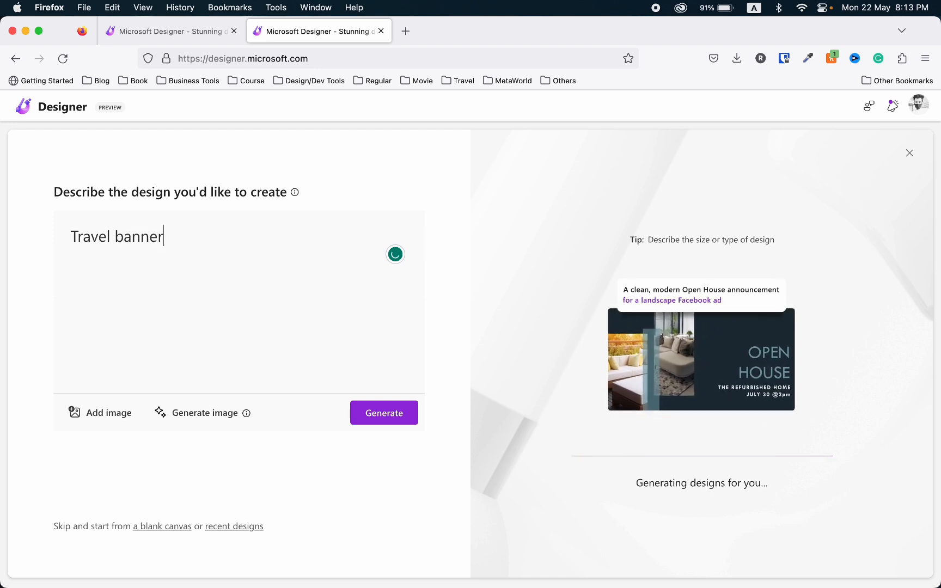
key("alt+BackSpace")
key("alt+BackSpace")
type("Explore Dhaka city travel banner")
left_click(371, 411)
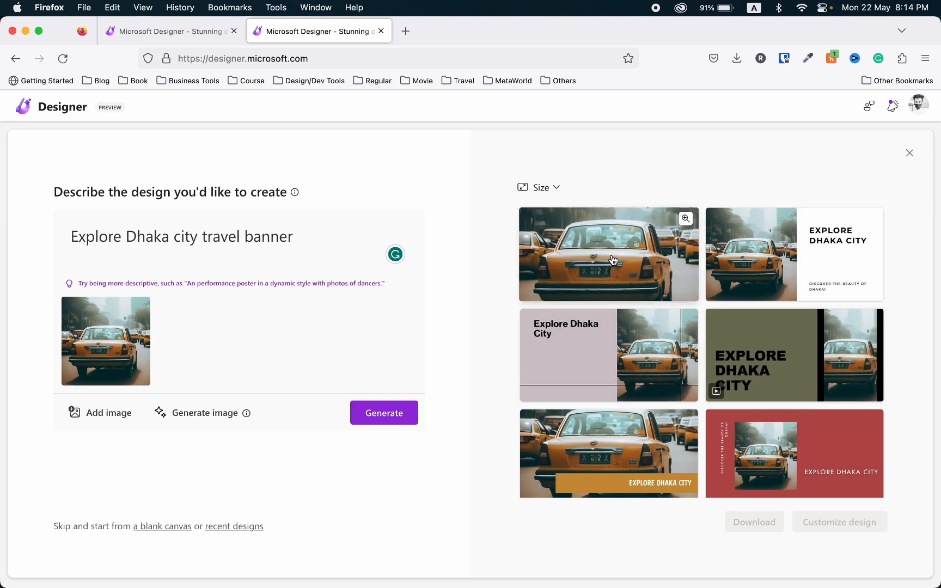
Open the white split-layout banner for customizing and apply the brown layout idea whose title overlaps the taxi photo.
left_click(770, 260)
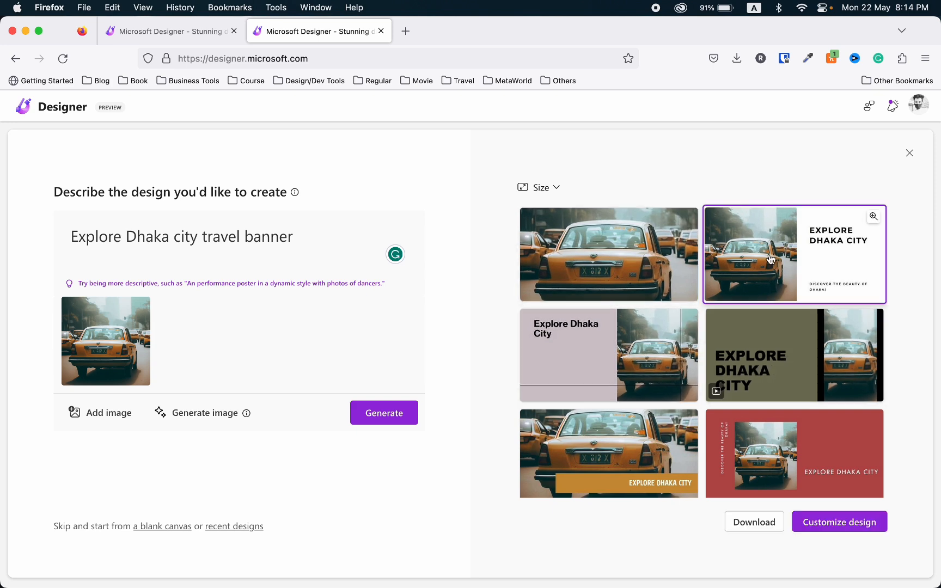
left_click(838, 527)
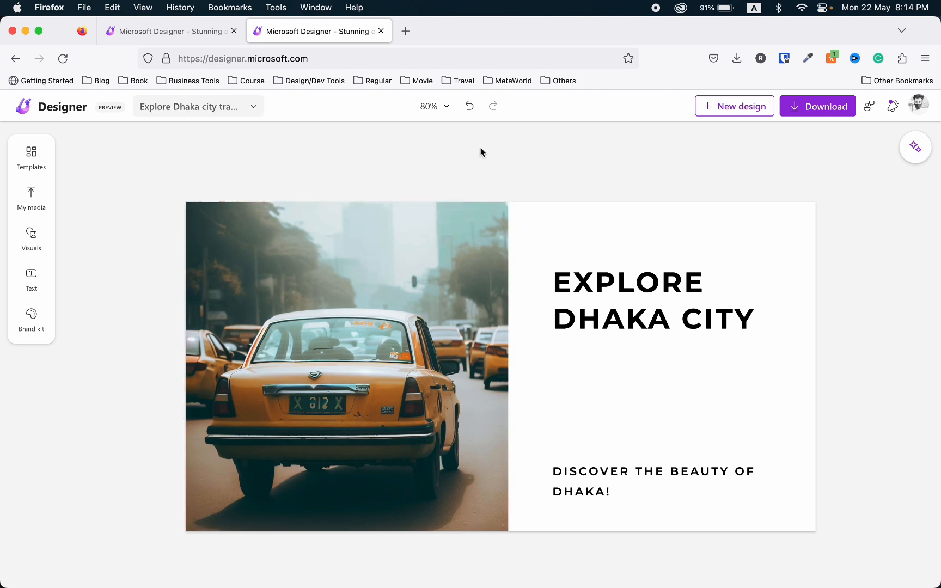
left_click(914, 150)
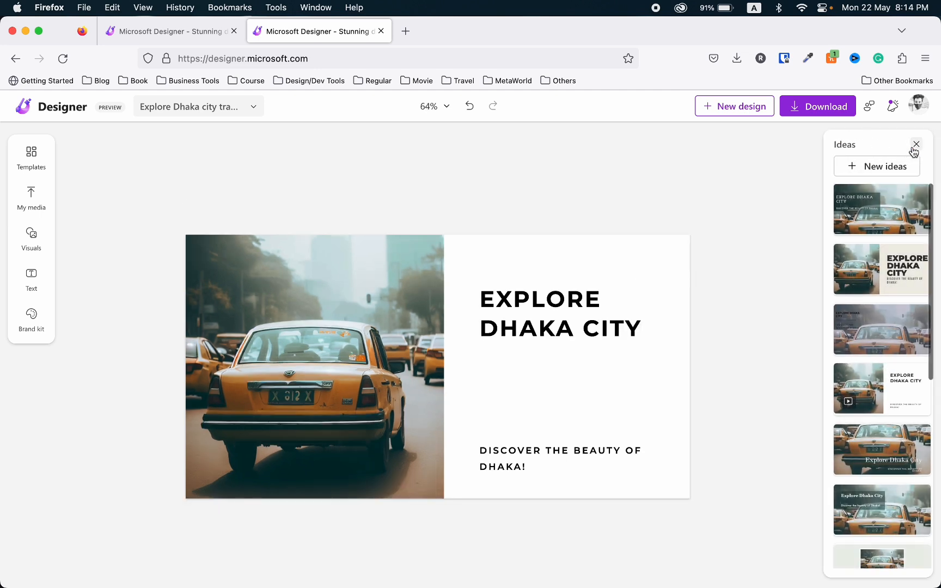
scroll(871, 246, "down", 5)
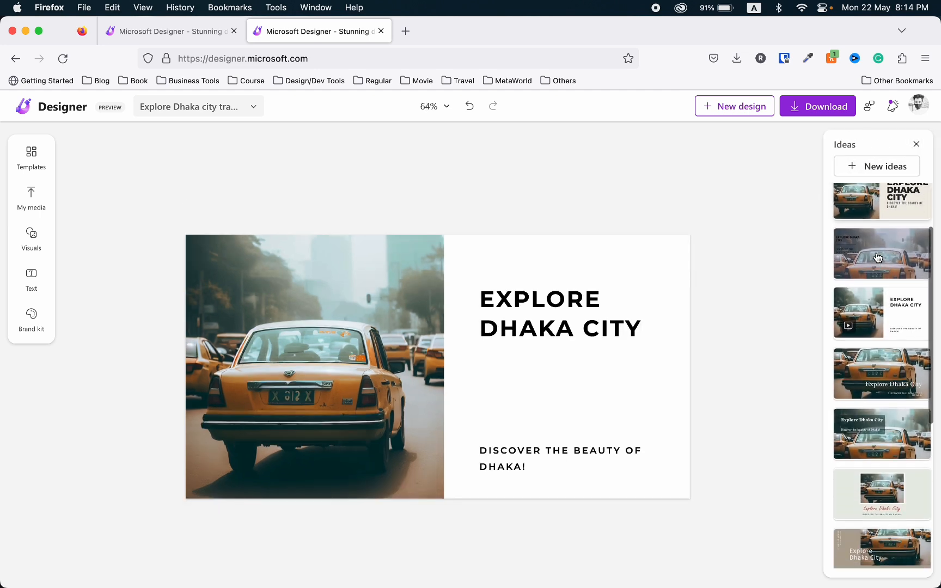
scroll(876, 254, "up", 4)
scroll(878, 258, "up", 1)
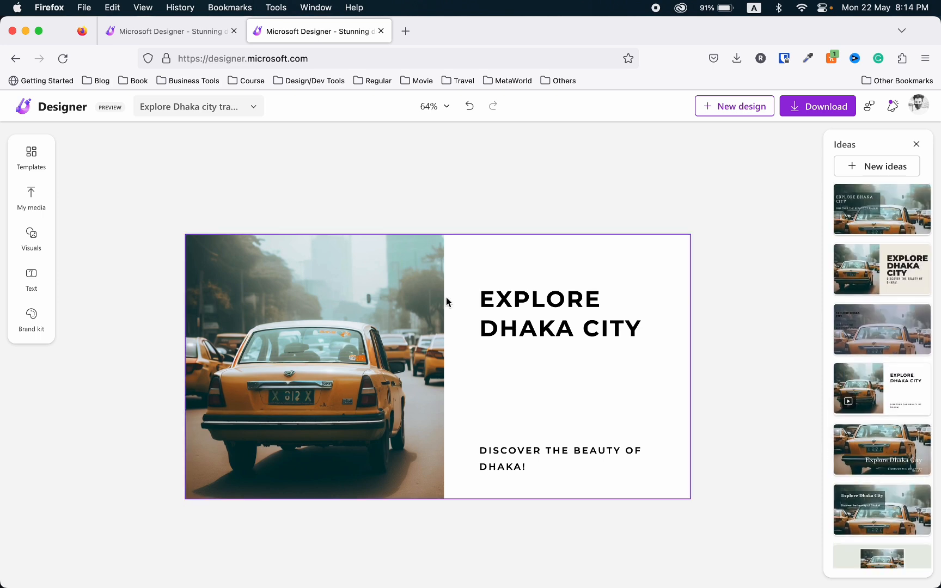
scroll(890, 274, "down", 3)
scroll(890, 273, "down", 5)
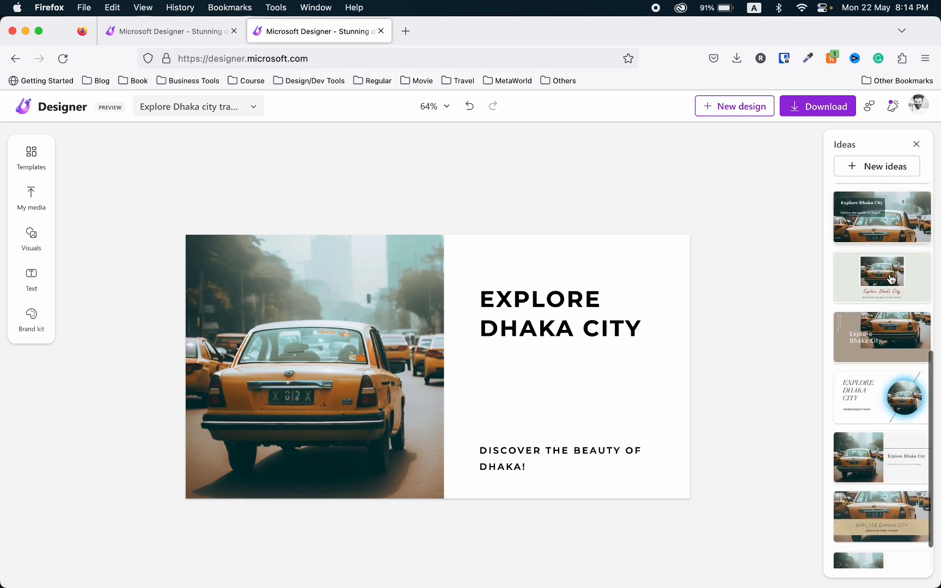
left_click(891, 315)
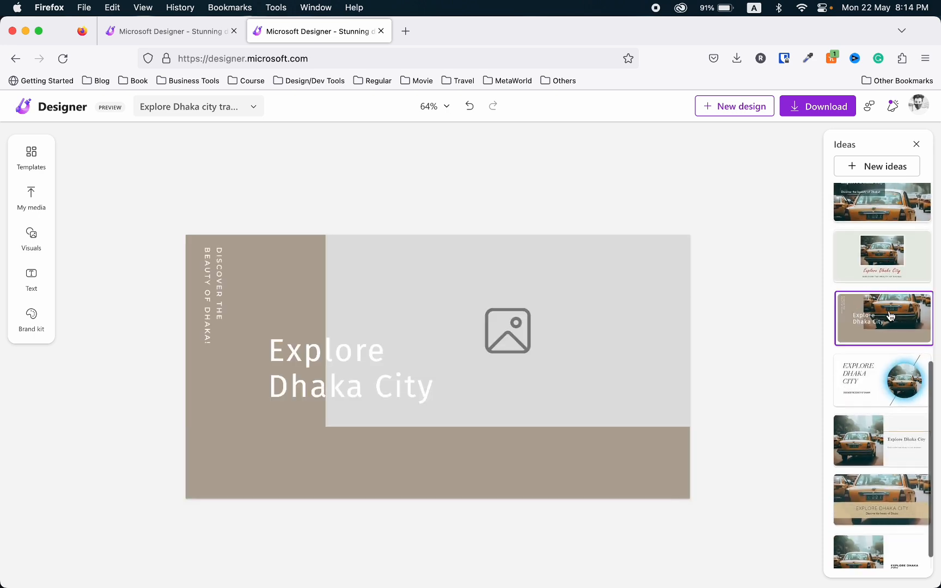
Try the layout idea with a tan title band across the full taxi photo and reapply the brown overlapping-title layout.
scroll(891, 316, "down", 1)
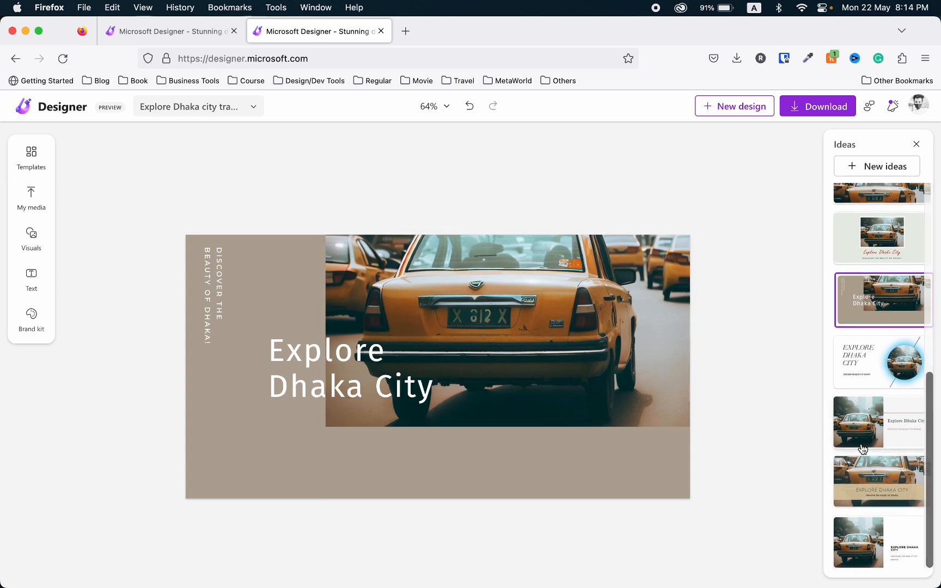
left_click(891, 483)
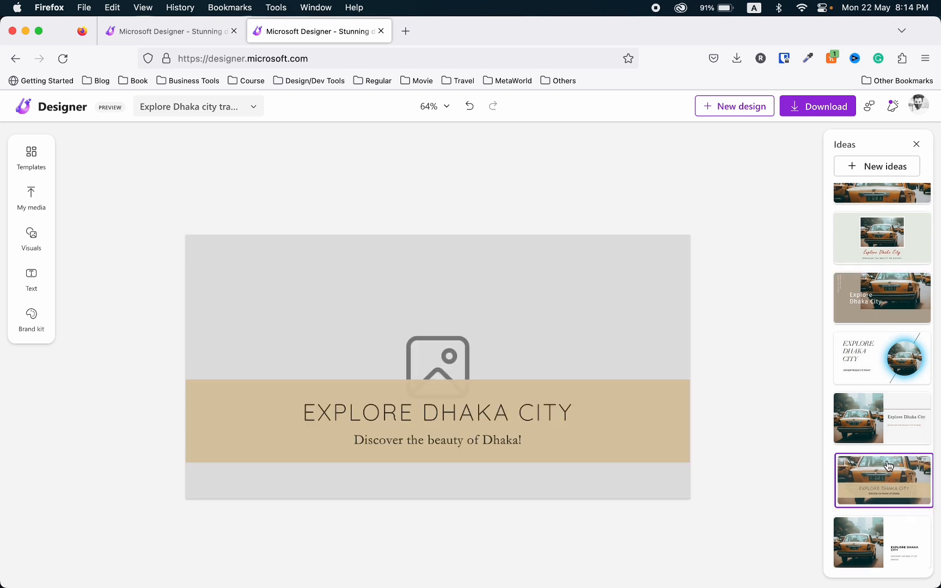
scroll(889, 464, "up", 4)
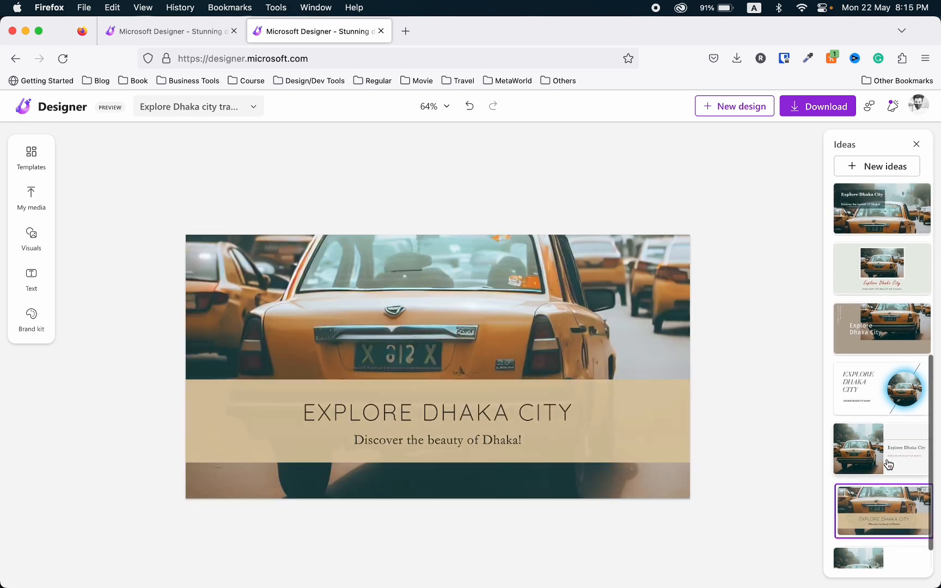
scroll(888, 464, "up", 1)
left_click(893, 430)
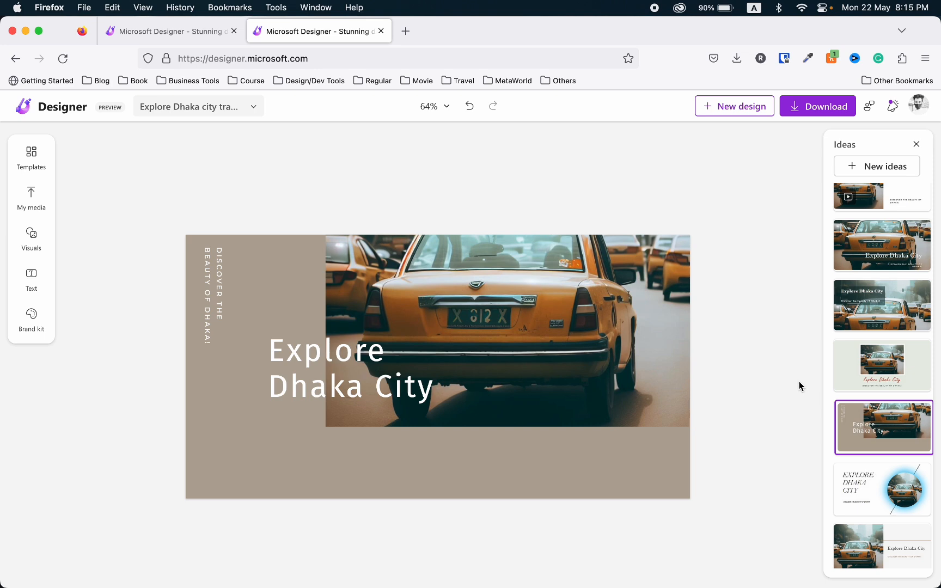
Compare the Microsoft Designer graphic design banner in the other browser tab with the Dhaka travel banner.
left_click(196, 31)
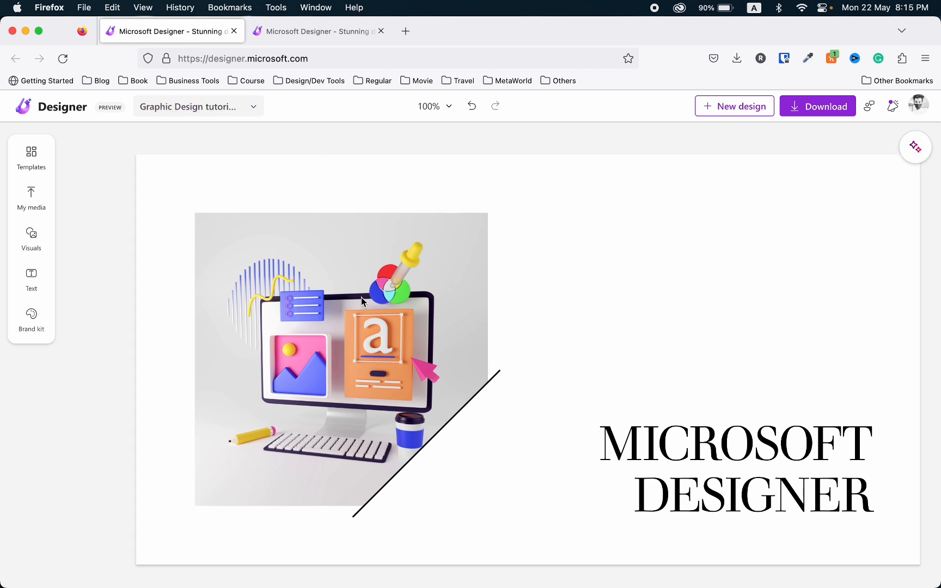
left_click(316, 42)
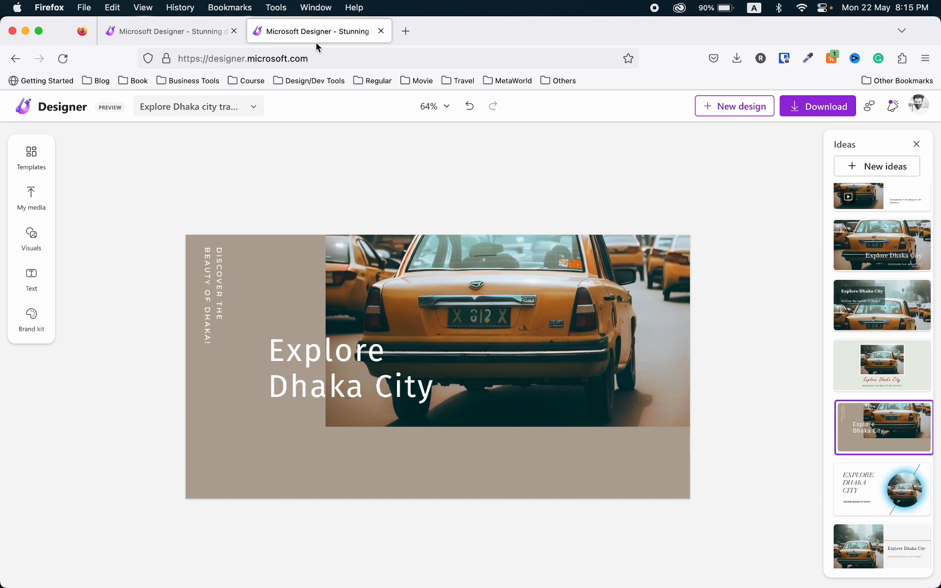
left_click(170, 21)
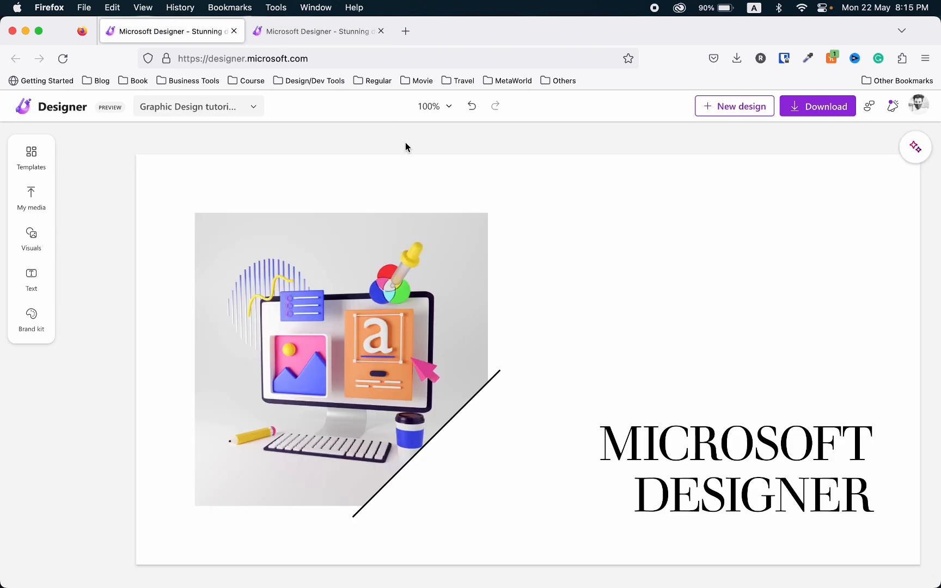
left_click(339, 33)
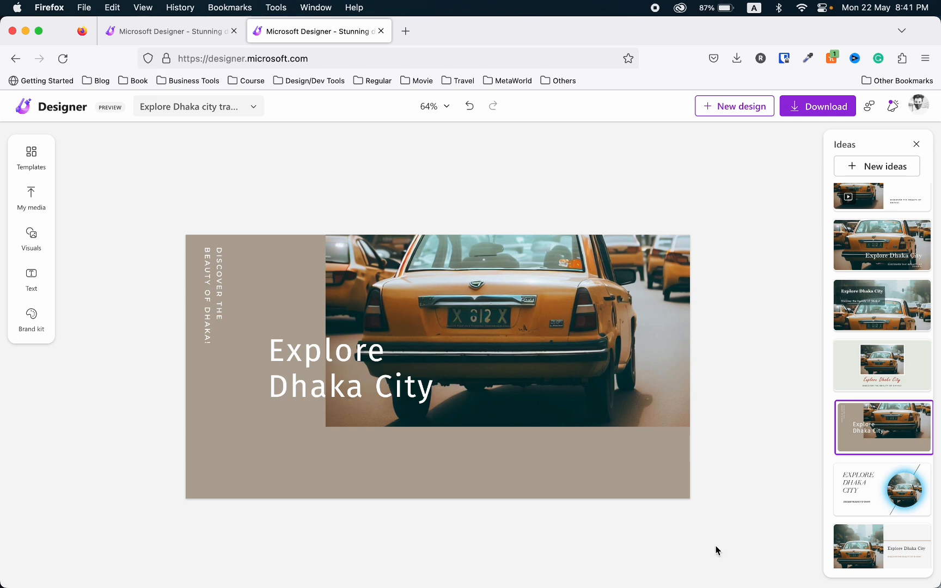